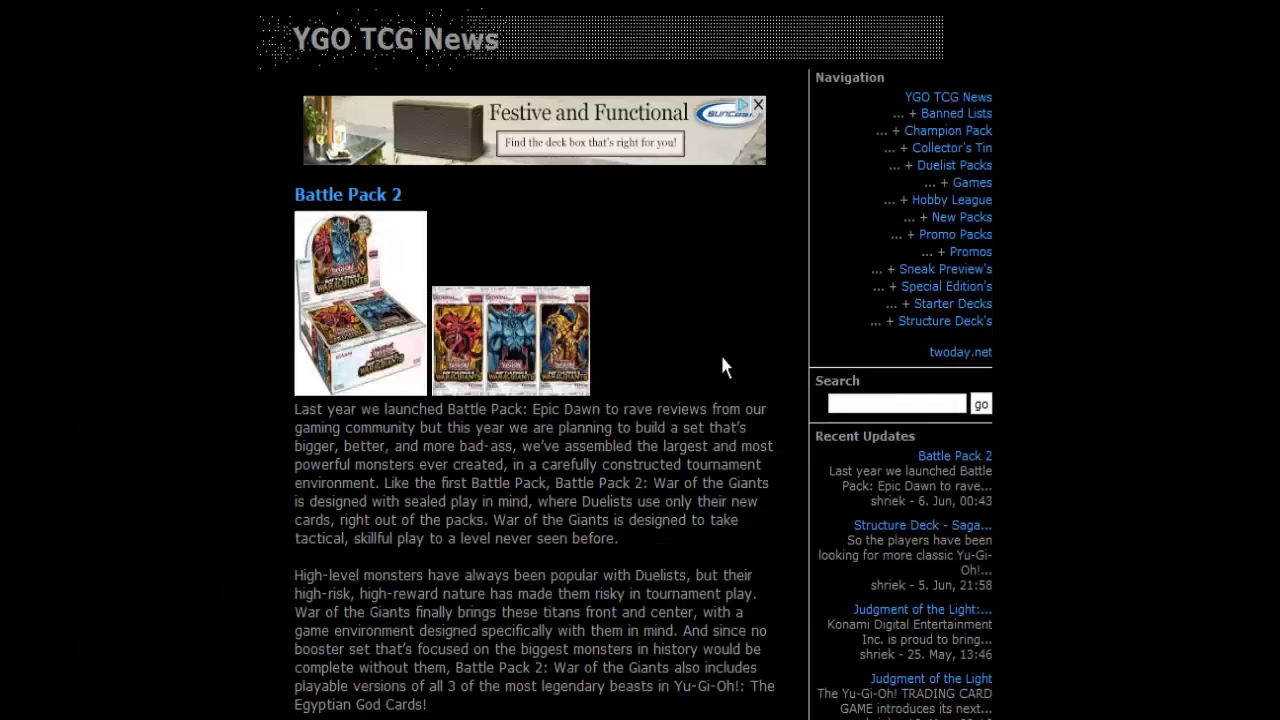
pyautogui.scroll(-2, 720, 352)
pyautogui.scroll(-5, 723, 356)
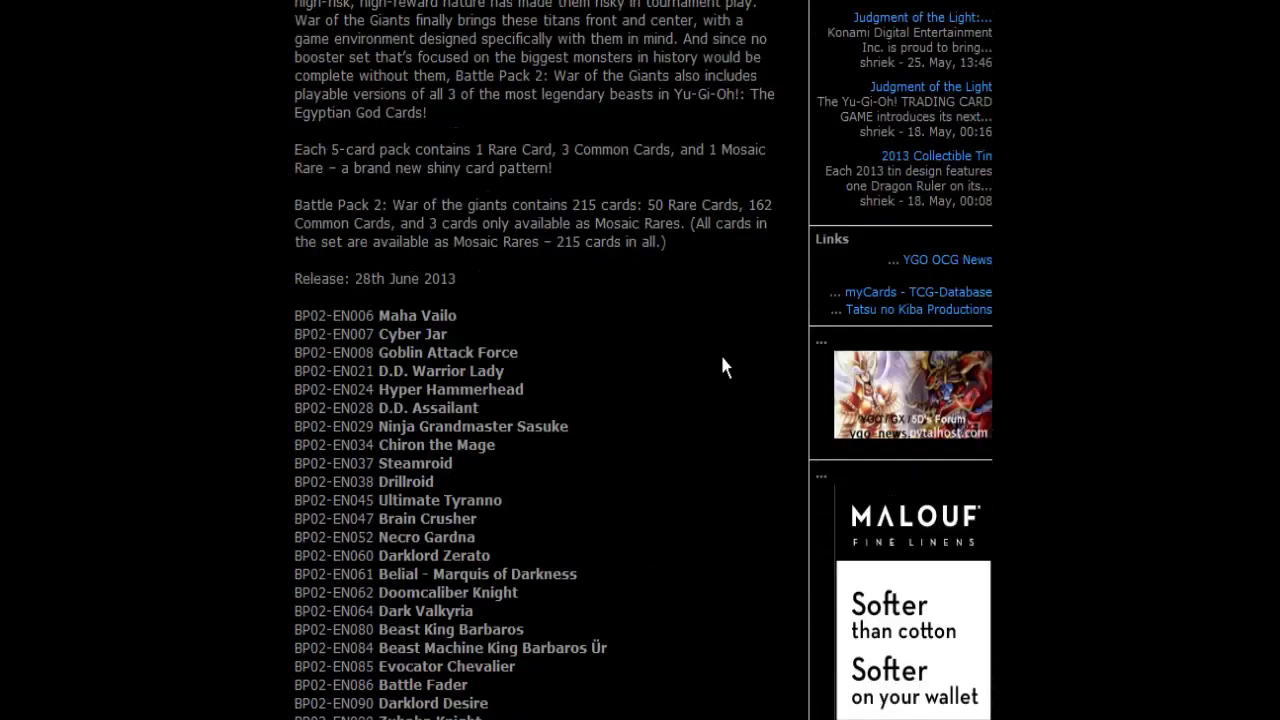
pyautogui.scroll(-1, 724, 367)
pyautogui.scroll(-2, 724, 367)
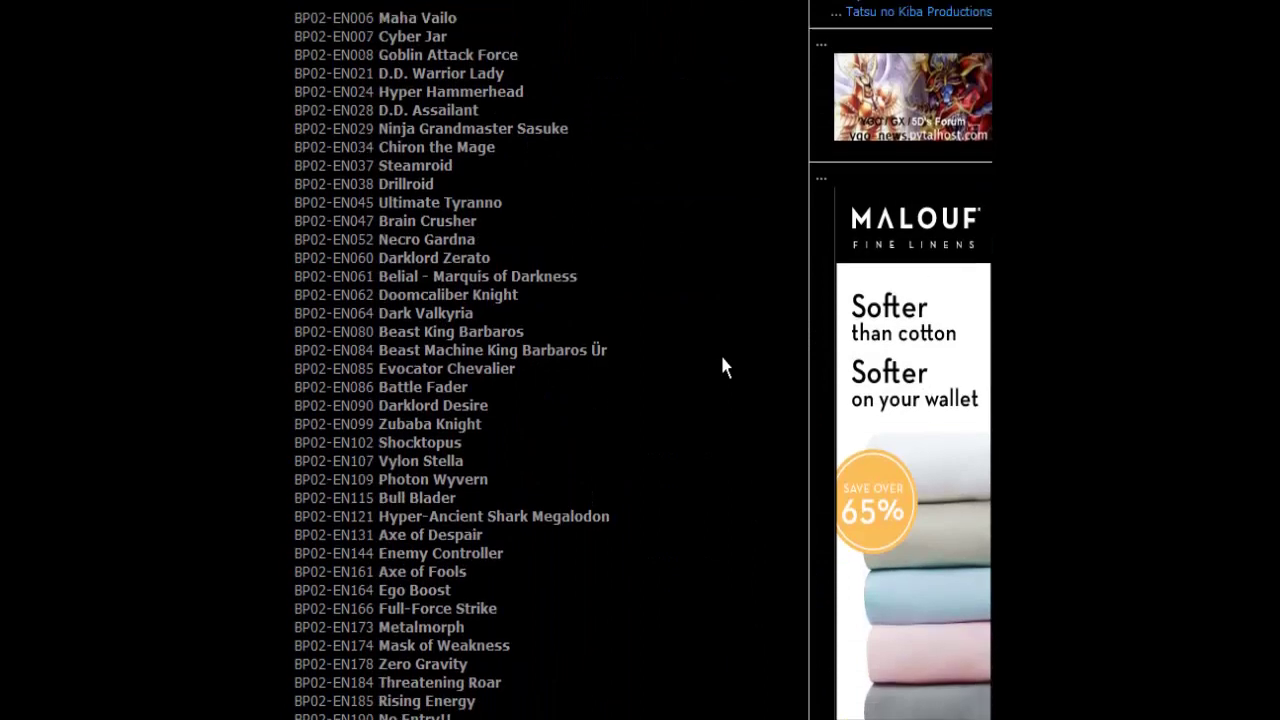
pyautogui.scroll(1, 724, 367)
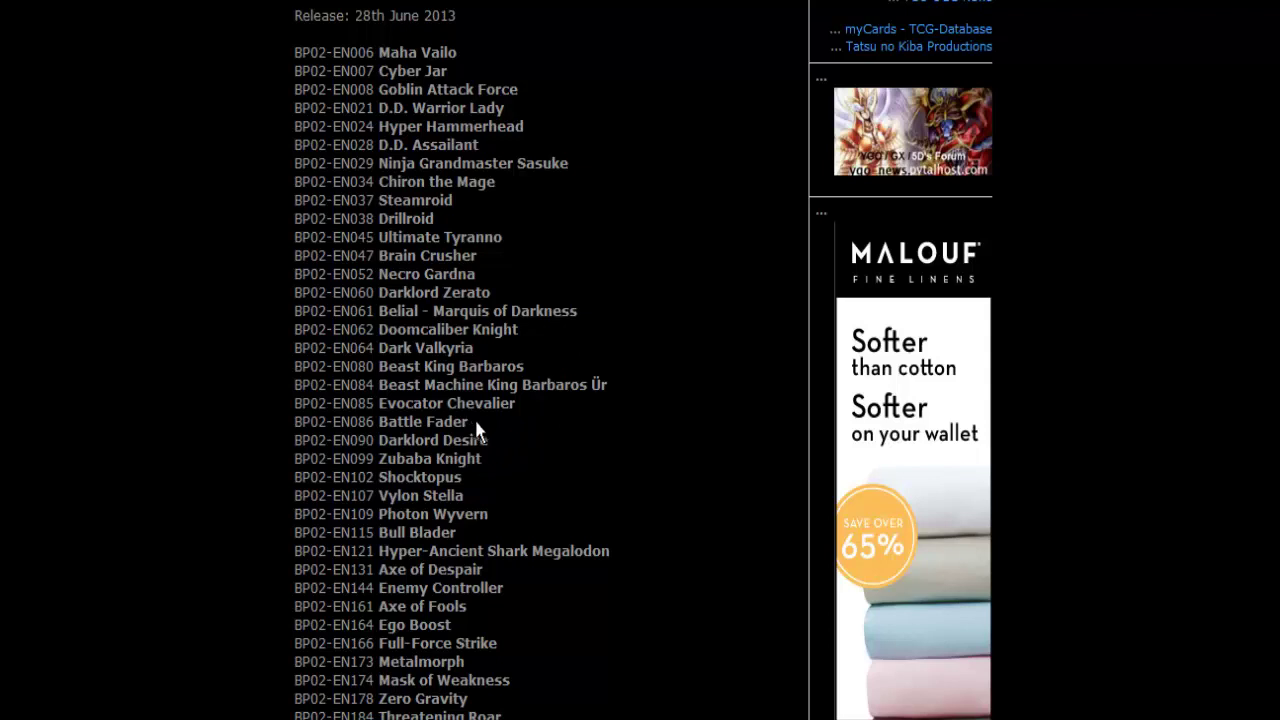
pyautogui.scroll(-2, 476, 430)
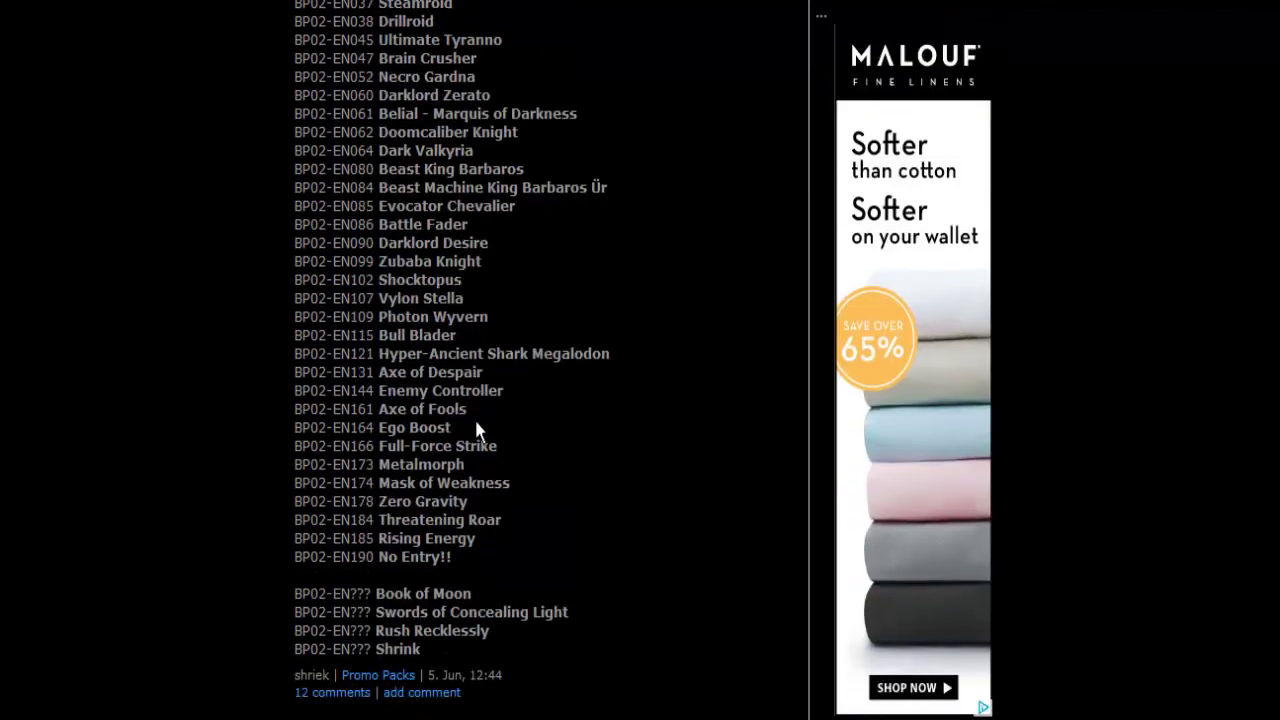
pyautogui.scroll(1, 476, 430)
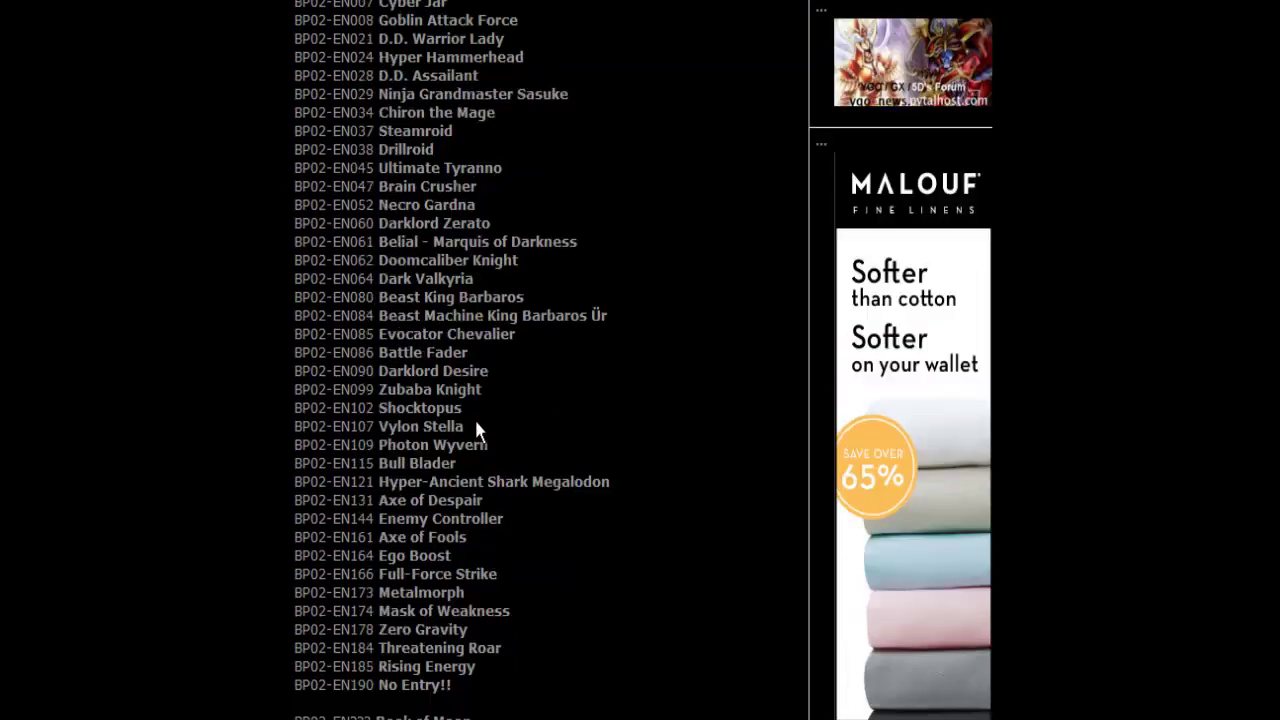
pyautogui.scroll(3, 477, 430)
pyautogui.scroll(2, 476, 430)
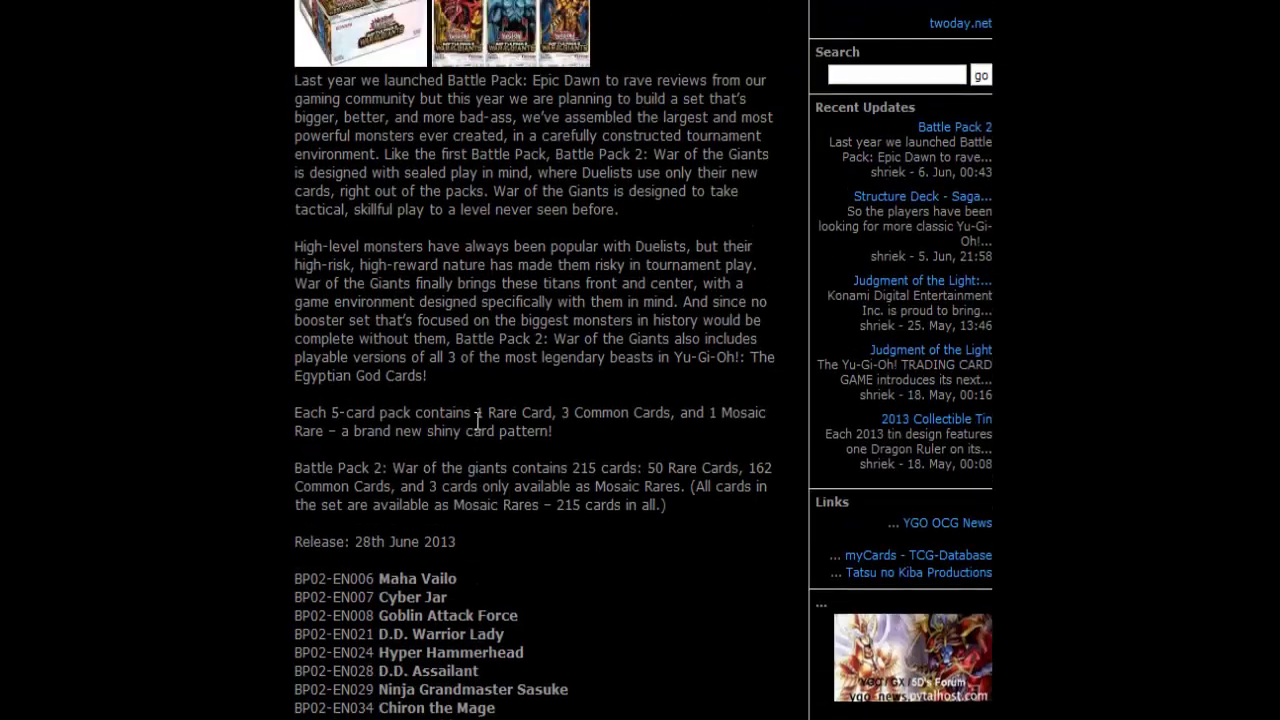
pyautogui.scroll(3, 476, 428)
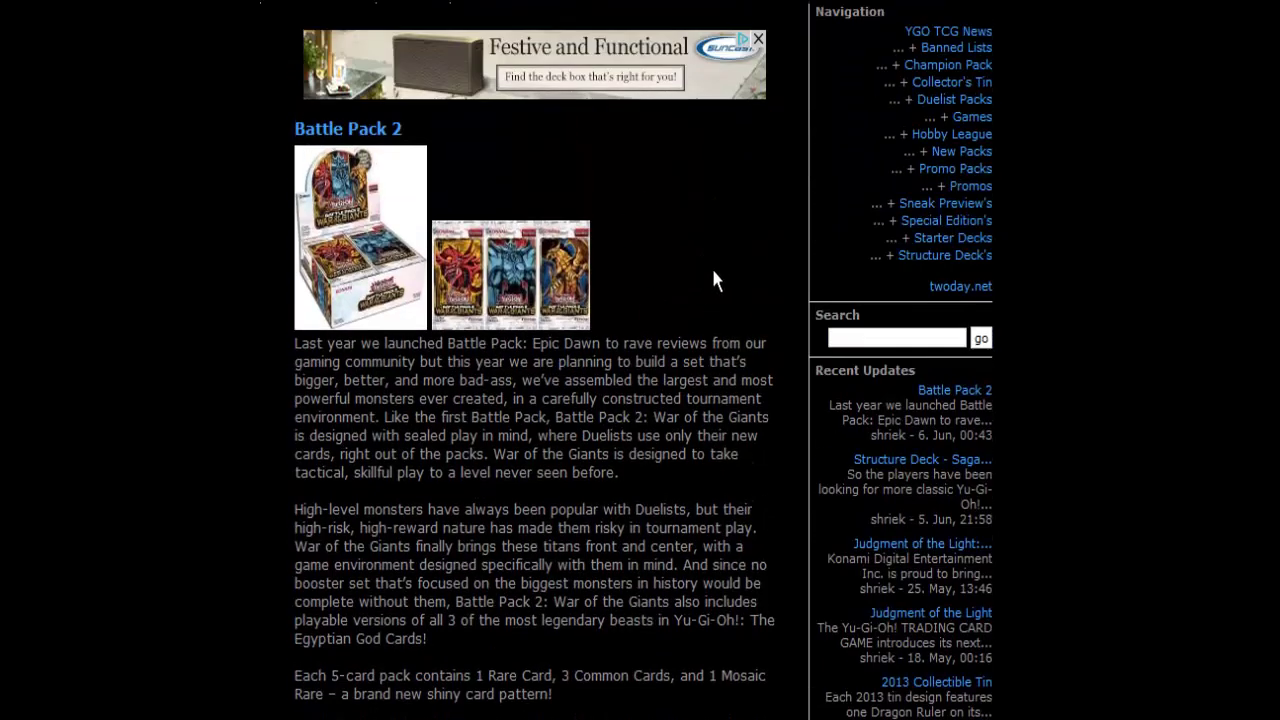